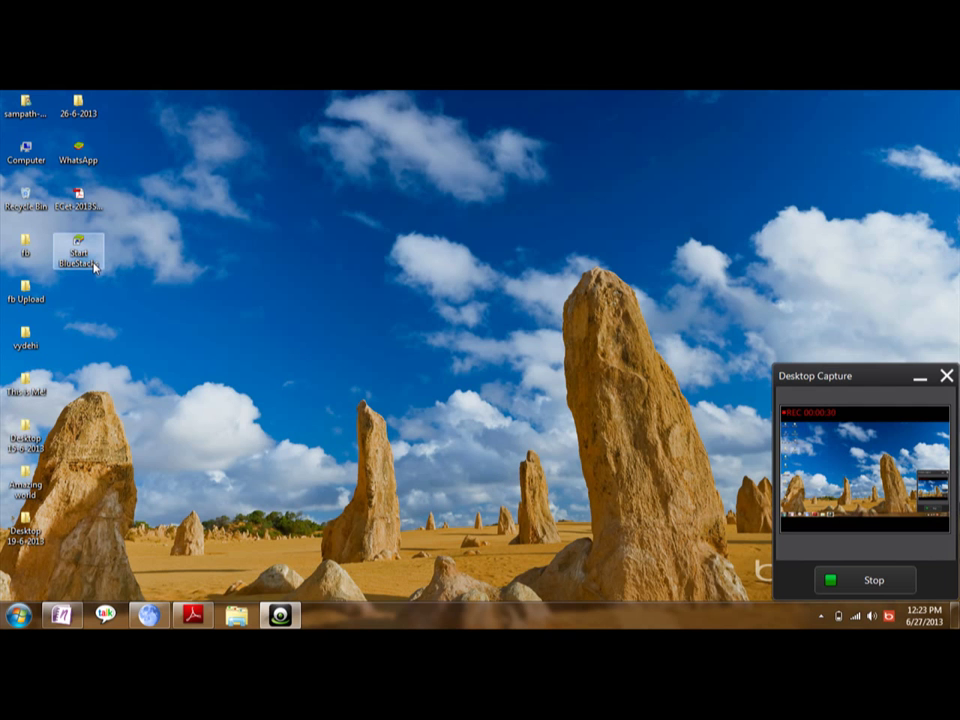
Step: Launch BlueStacks, switch it to full screen, and open the App Search box
double_click(80, 253)
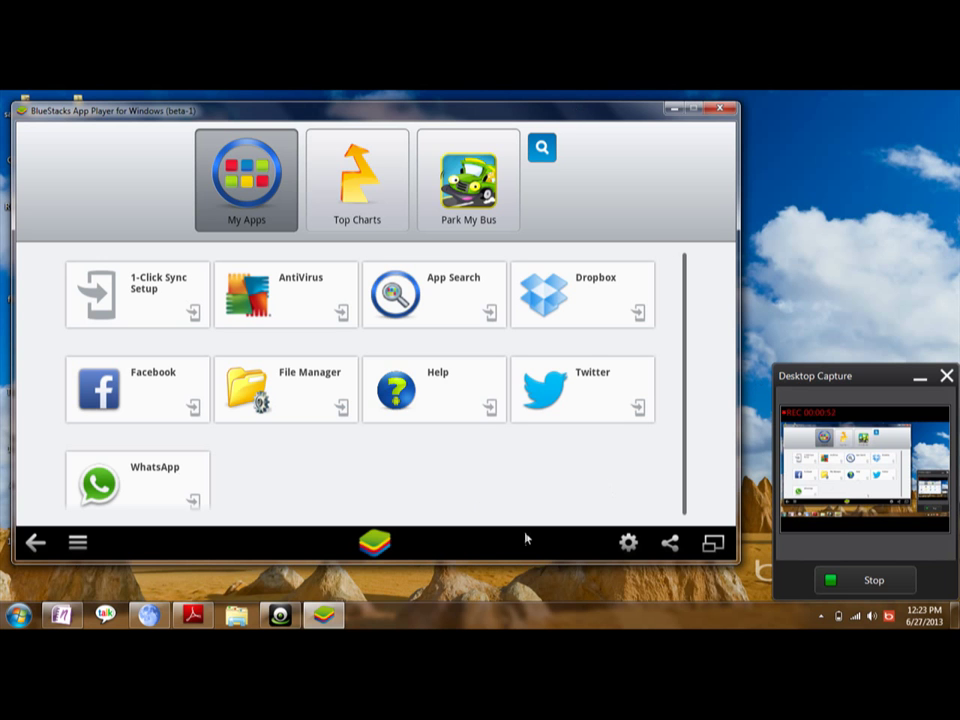
click(714, 553)
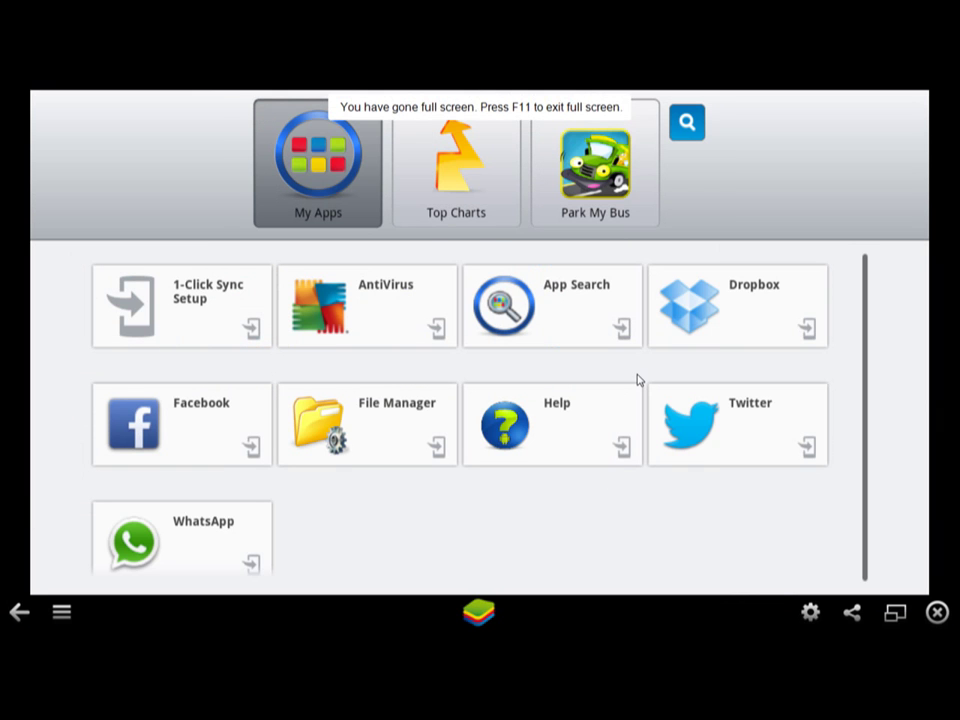
click(540, 306)
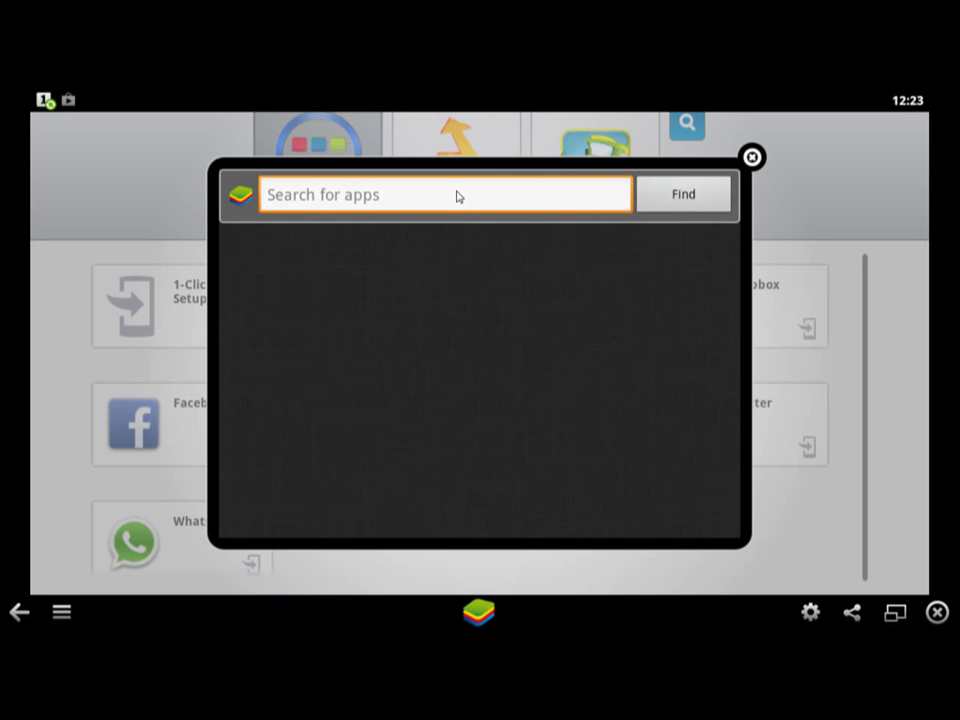
Step: Search apps for 'whats app', see WhatsApp Messenger installed, then close search and exit full screen
text(whats a pp)
key(Return)
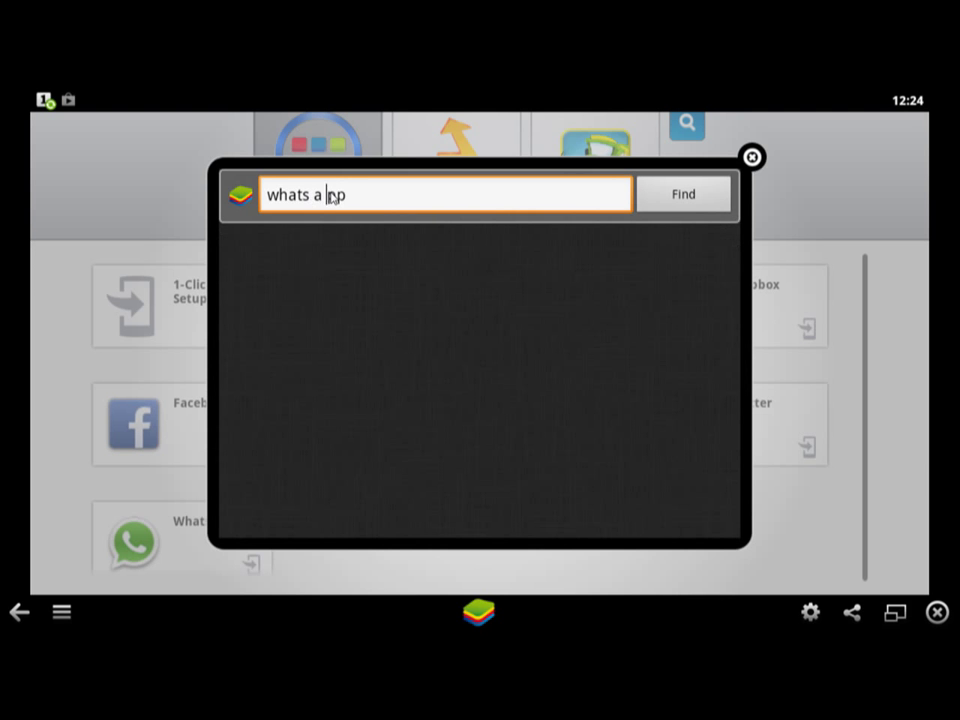
key(BackSpace)
key(Return)
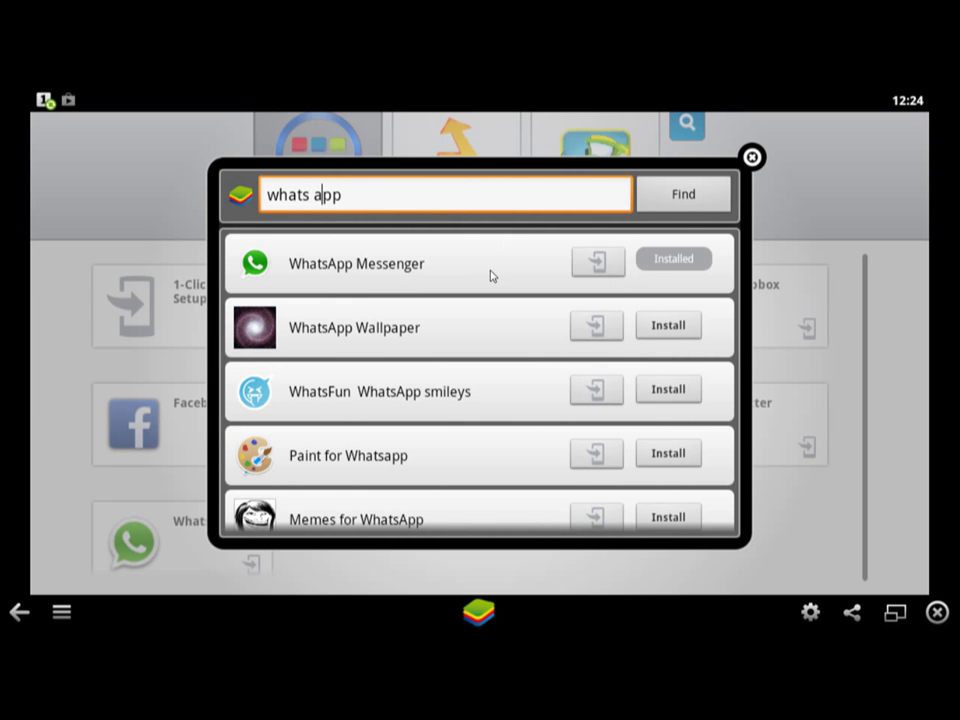
click(752, 158)
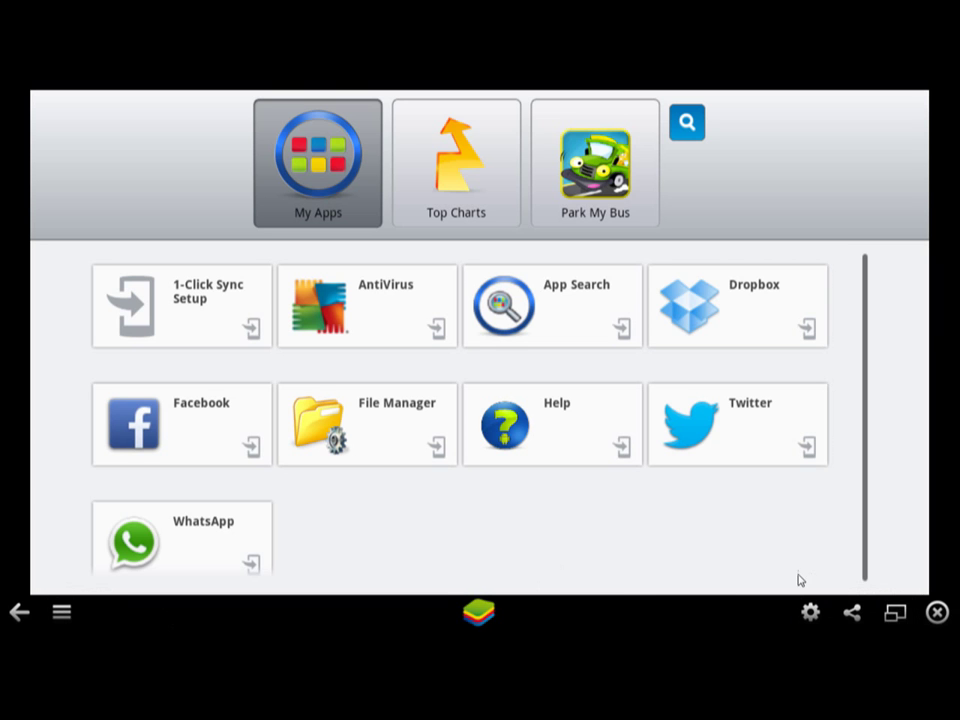
click(895, 612)
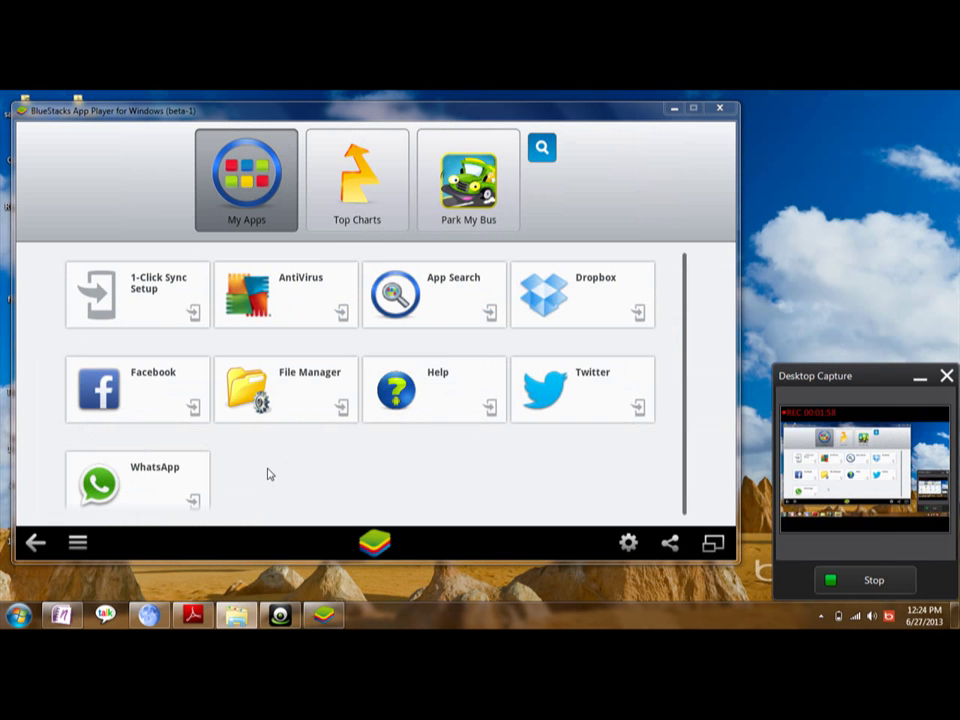
Step: Open Local Disk (C:) in Explorer and select the ProgramData folder
key(super+e)
click(709, 290)
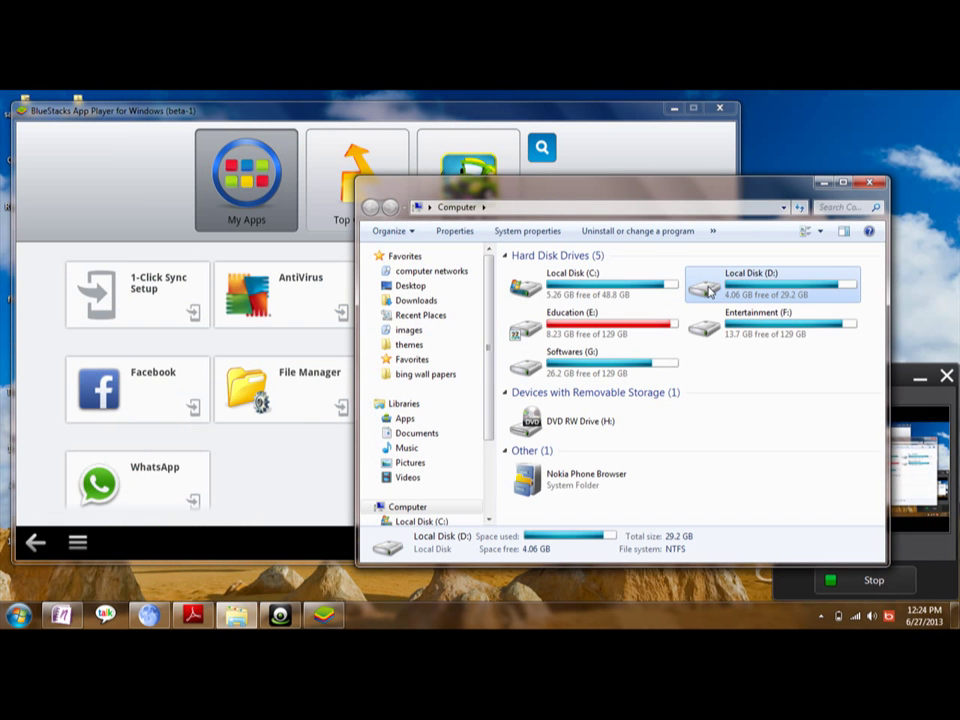
key(Left)
key(Return)
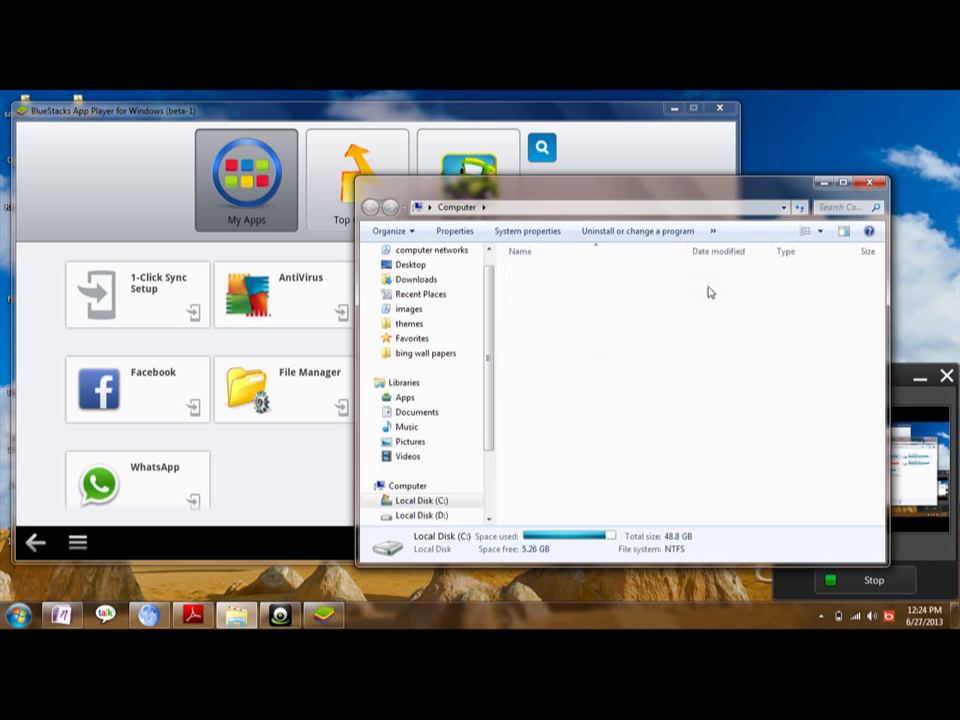
text(asp)
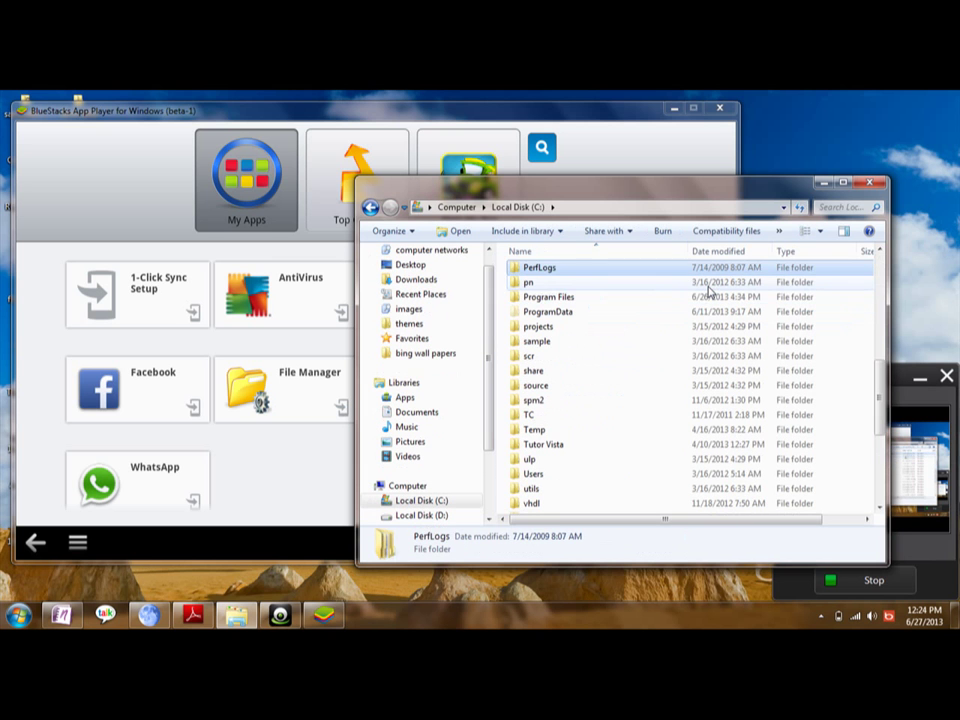
text(r)
key(Down)
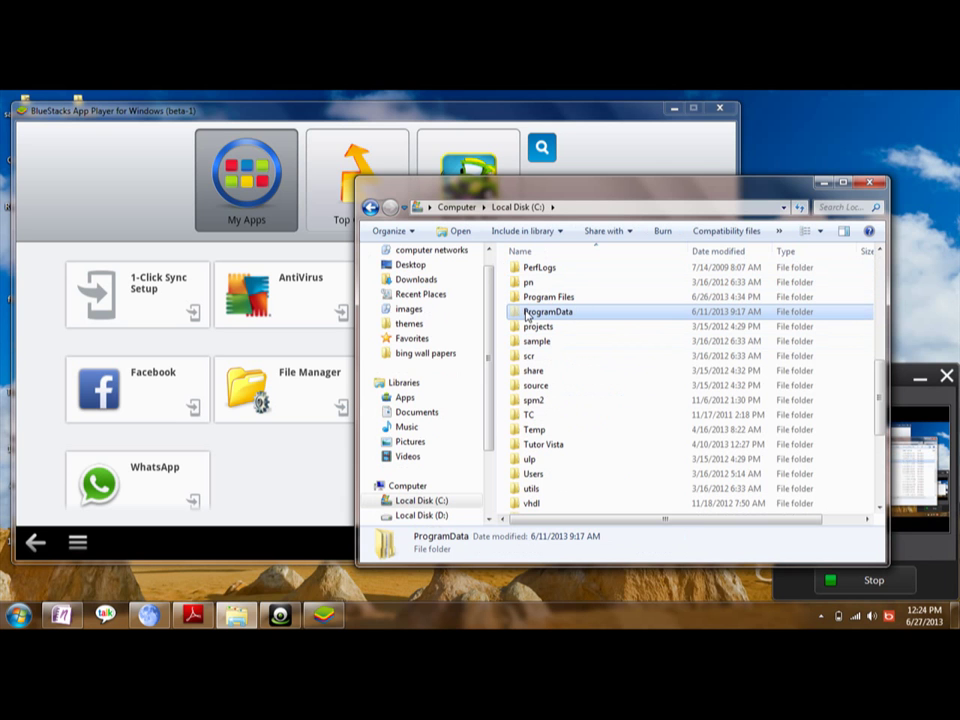
Step: Enable showing hidden files, folders and drives in Folder Options
click(406, 234)
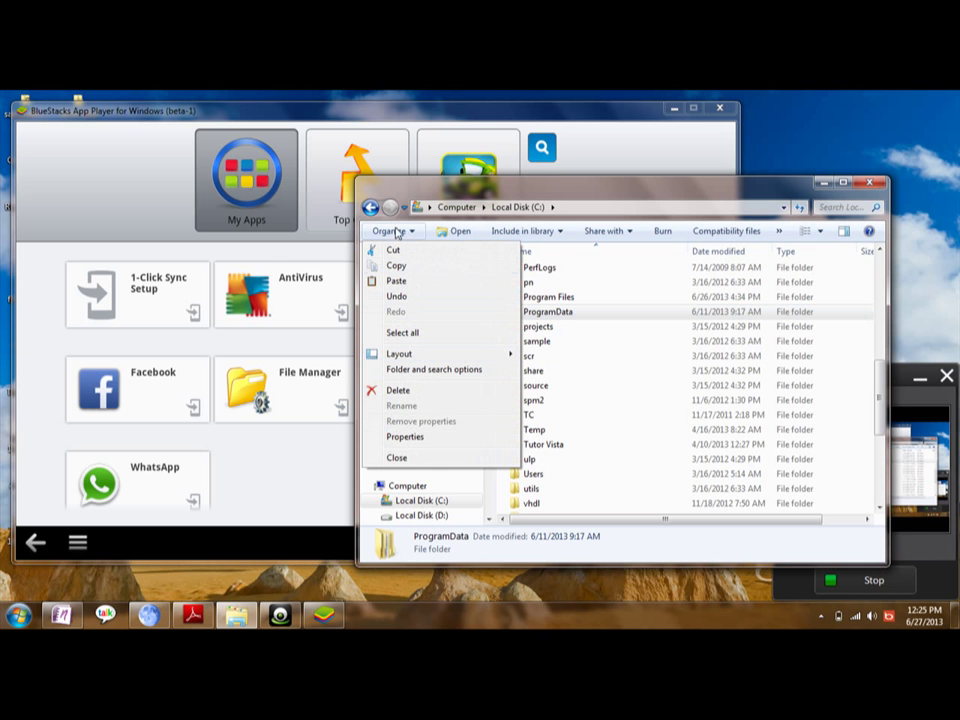
click(416, 371)
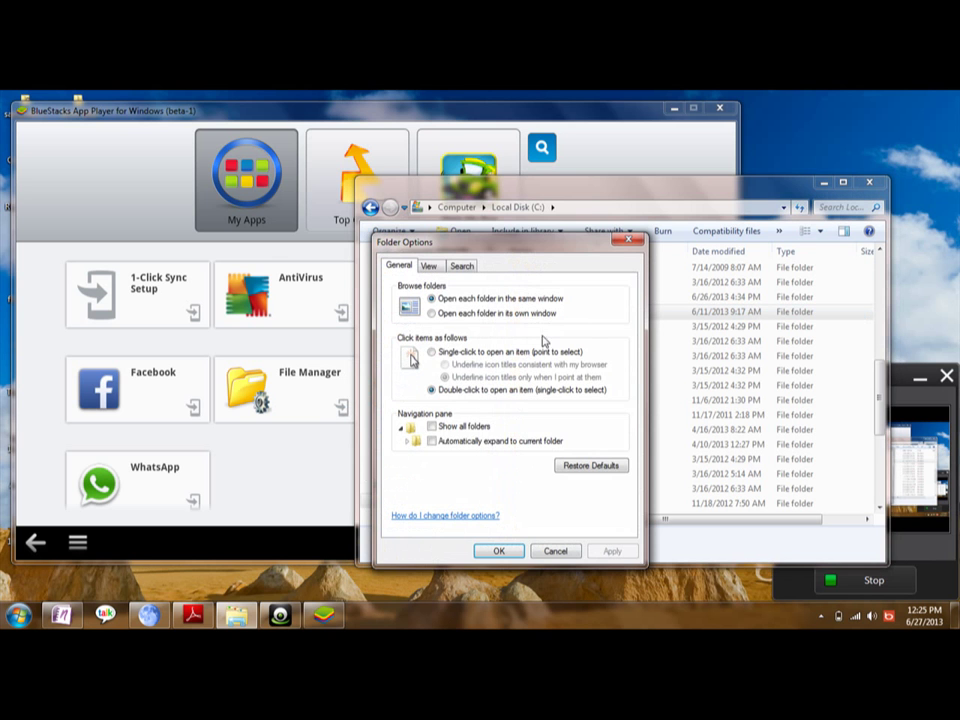
click(428, 265)
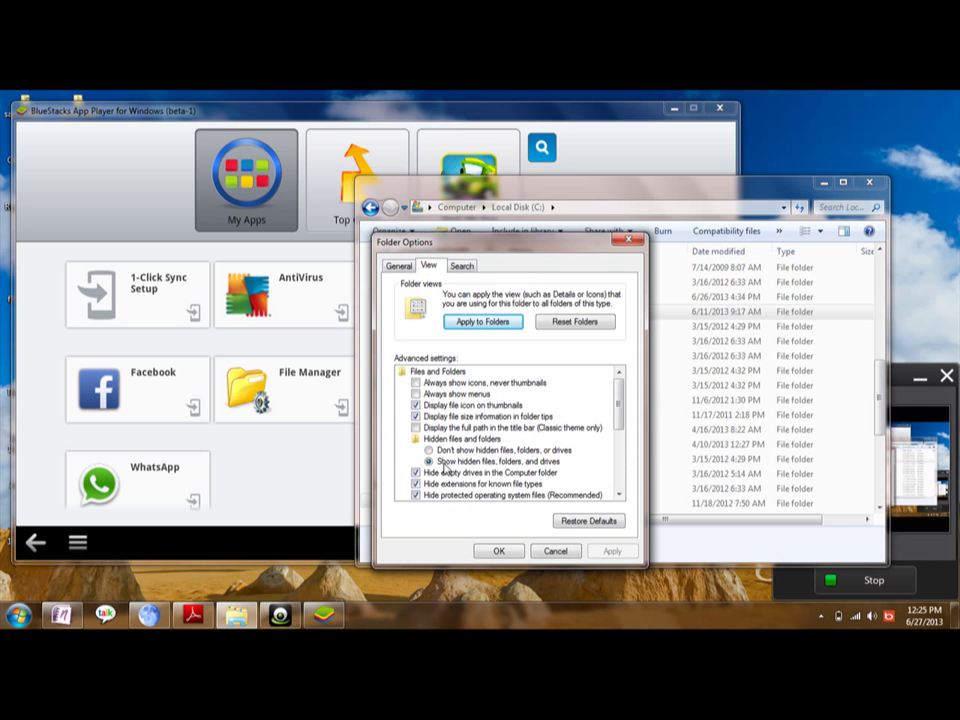
click(497, 553)
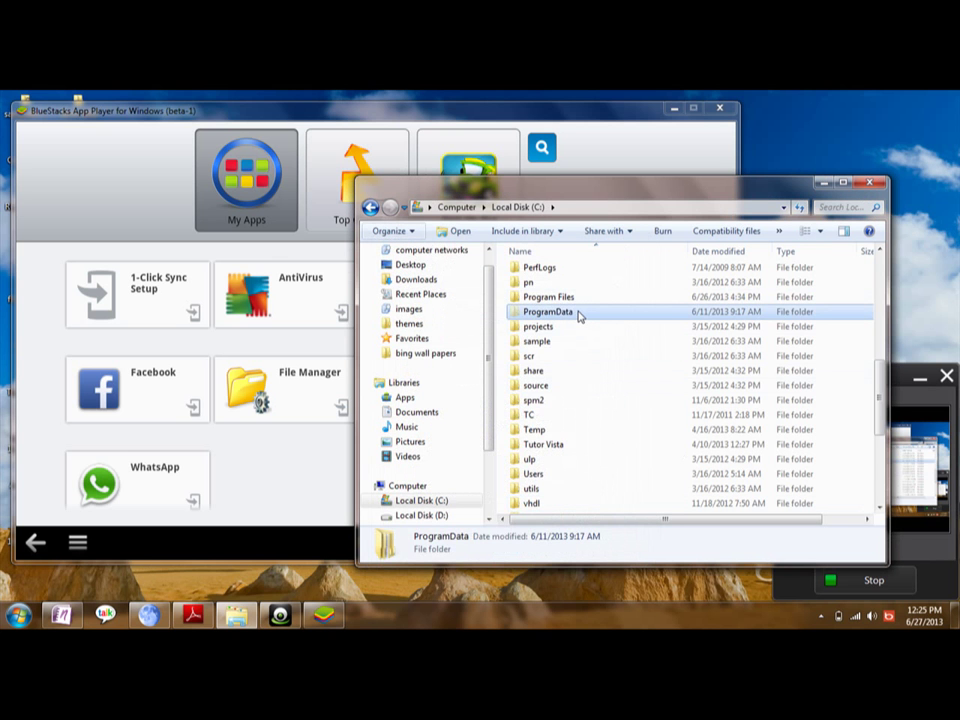
Step: Navigate Explorer to ProgramData\BlueStacks\UserData\SharedFolder
double_click(579, 314)
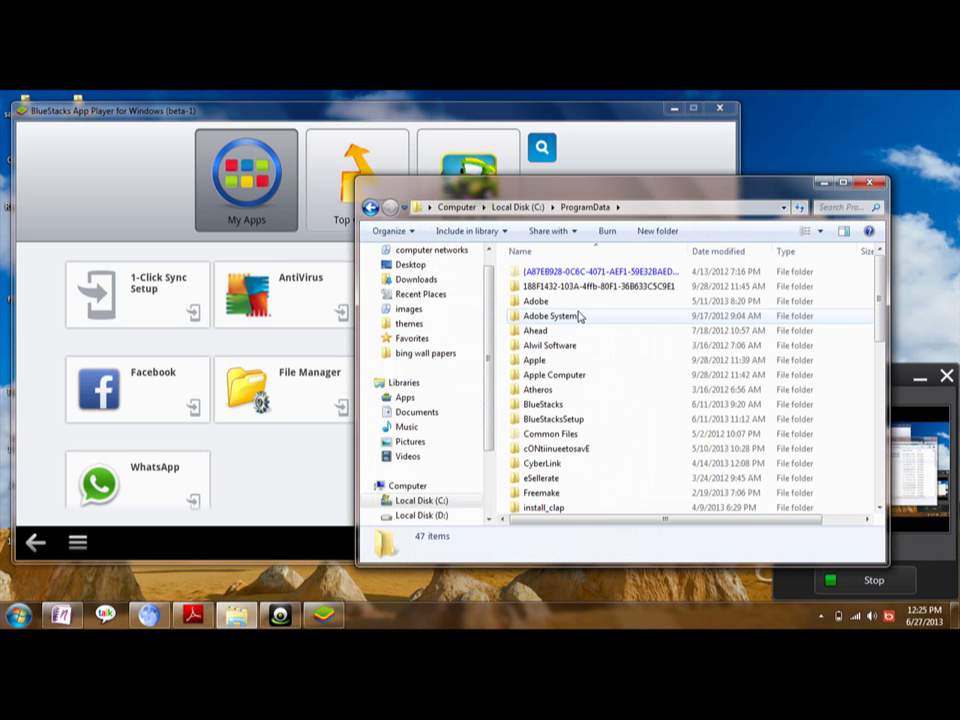
key(b)
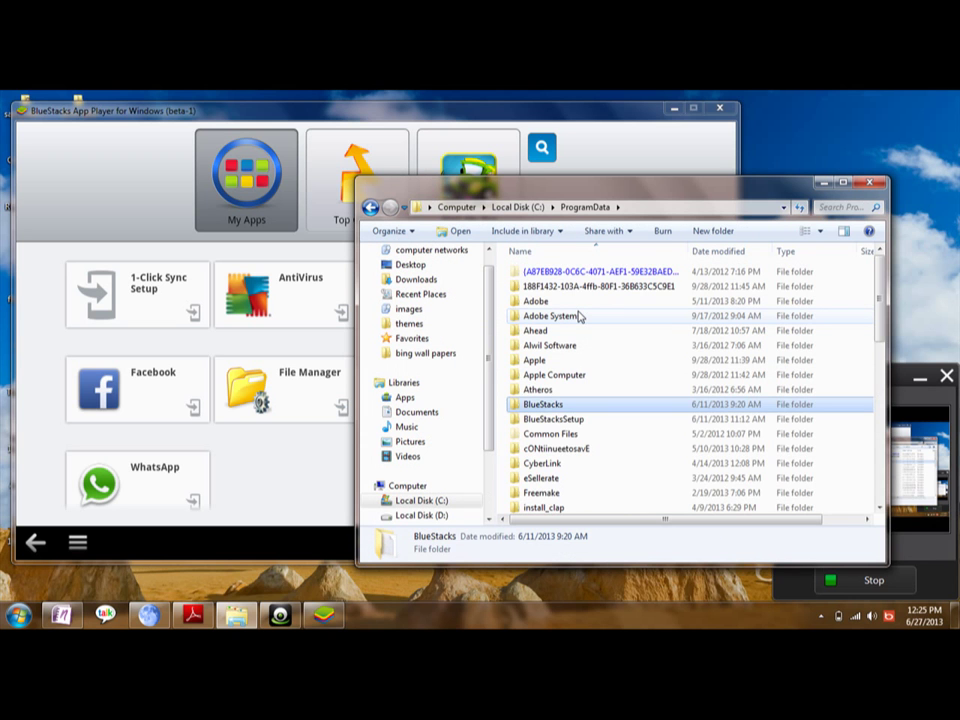
key(Return)
key(l)
key(u)
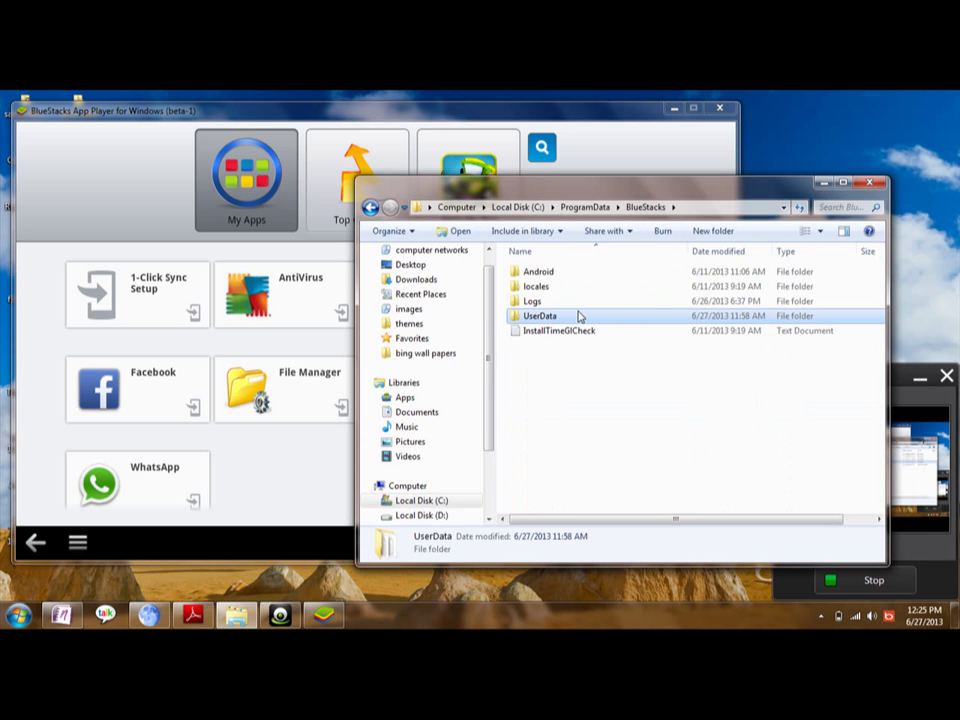
key(Return)
key(Down)
key(Down)
key(Down)
key(Down)
key(Down)
key(Down)
key(Down)
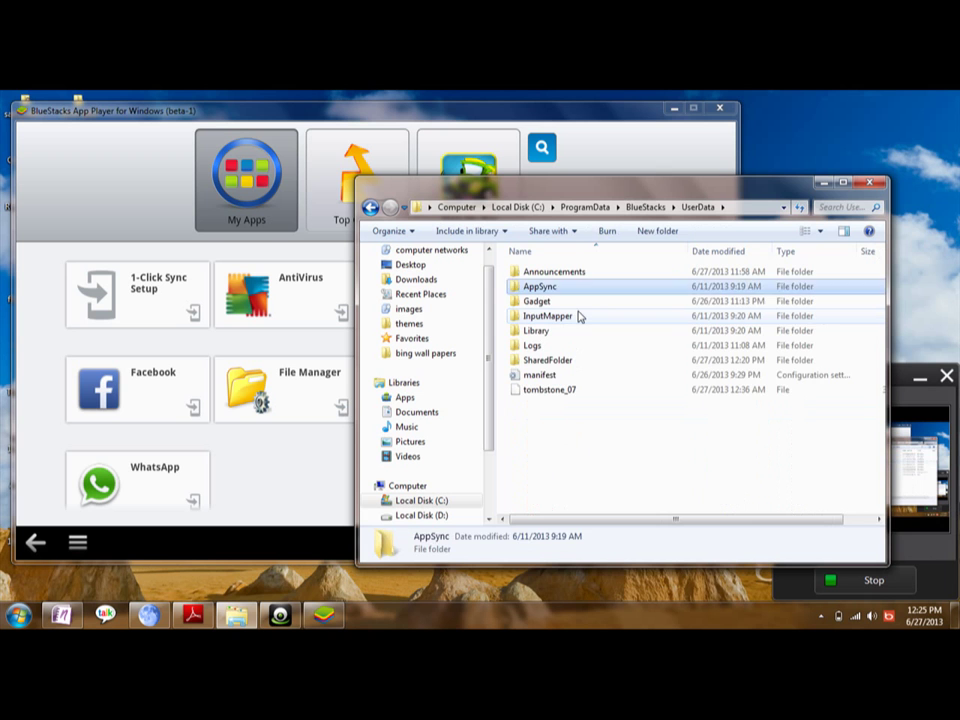
key(Return)
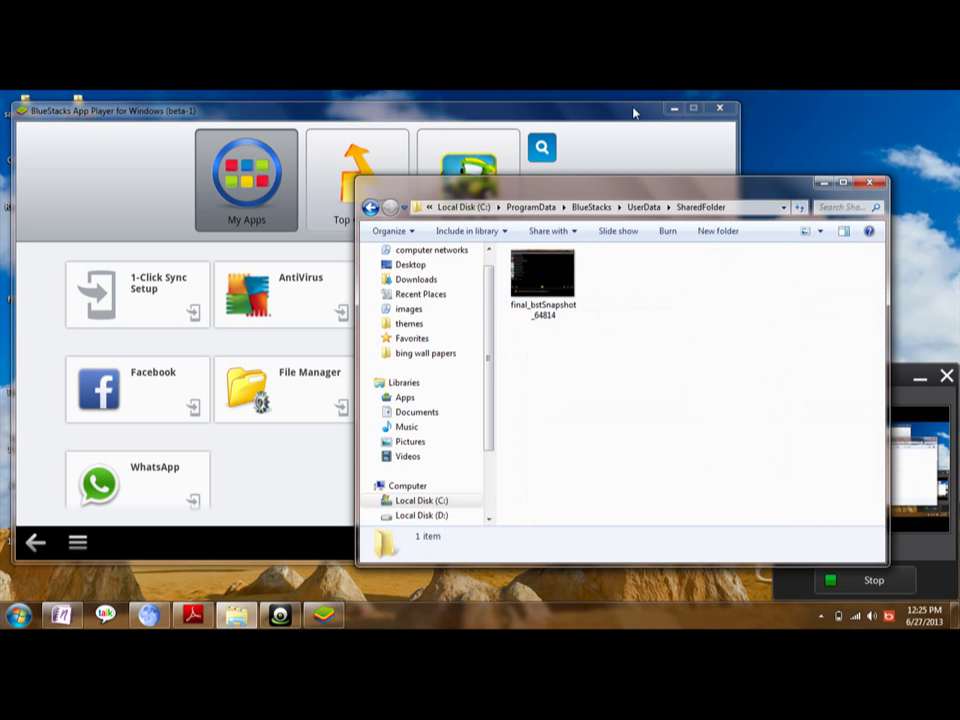
Step: Paste the desktop WhatsApp APK into SharedFolder and minimize Explorer to reveal BlueStacks
drag(630, 115, 723, 115)
click(851, 319)
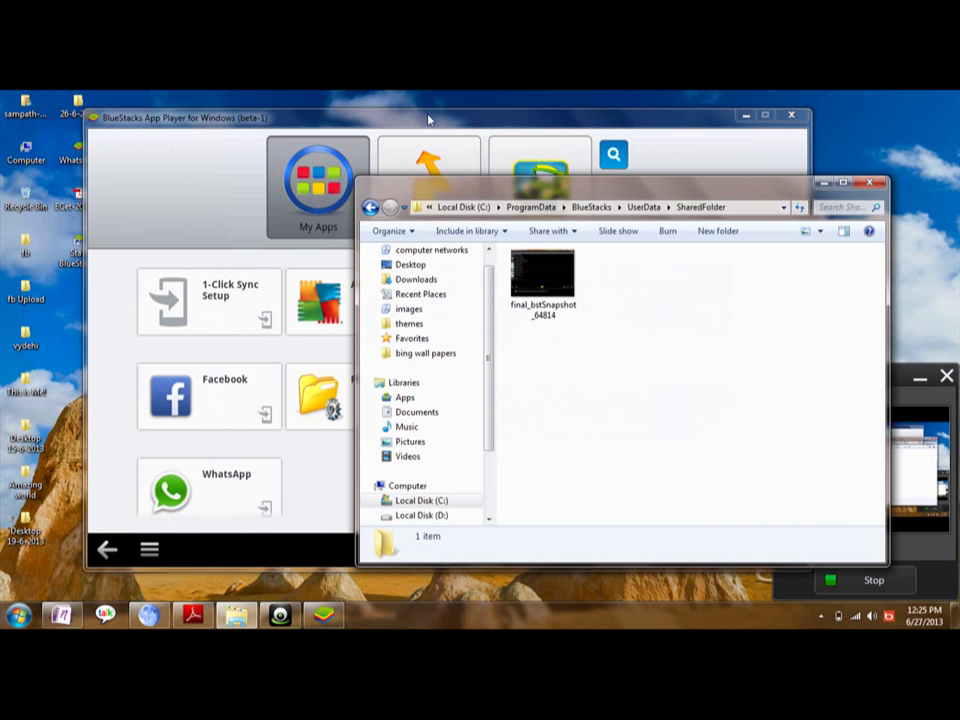
drag(428, 119, 476, 118)
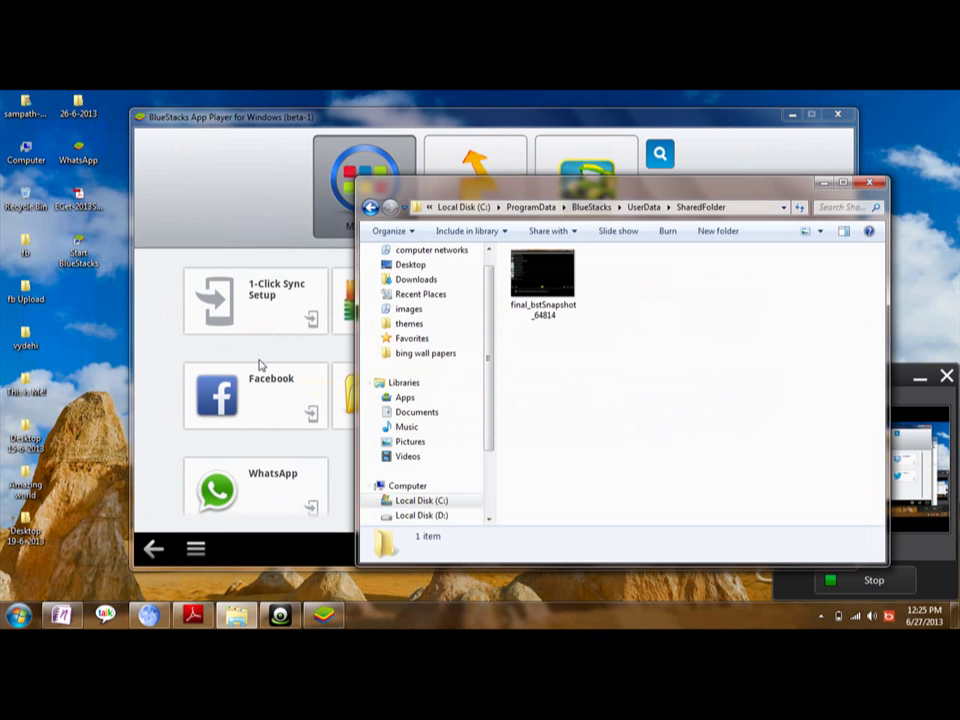
click(86, 157)
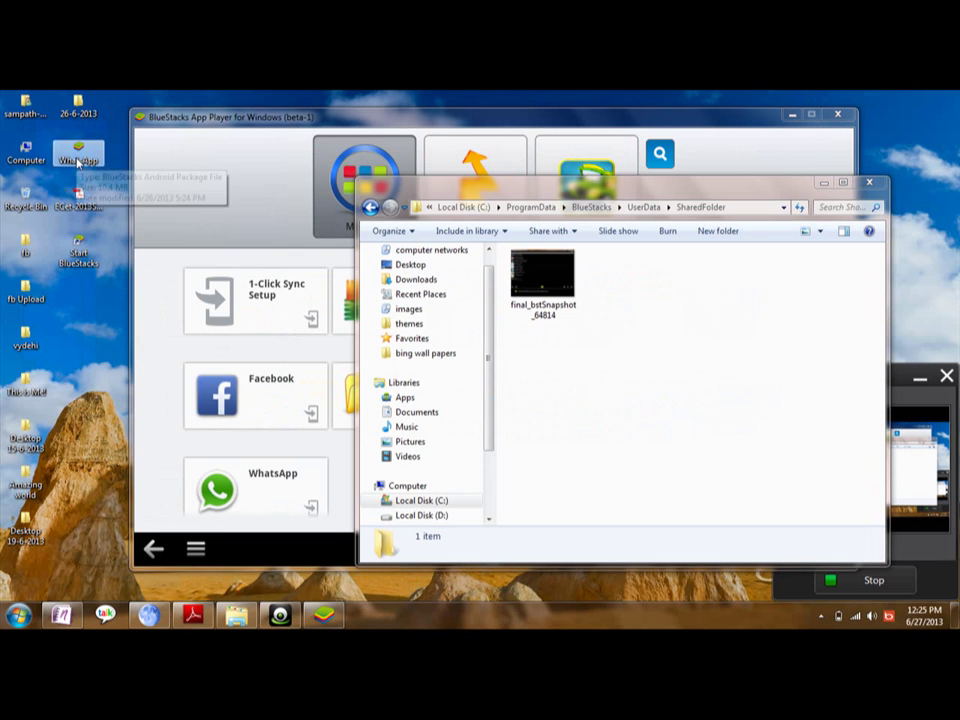
click(610, 336)
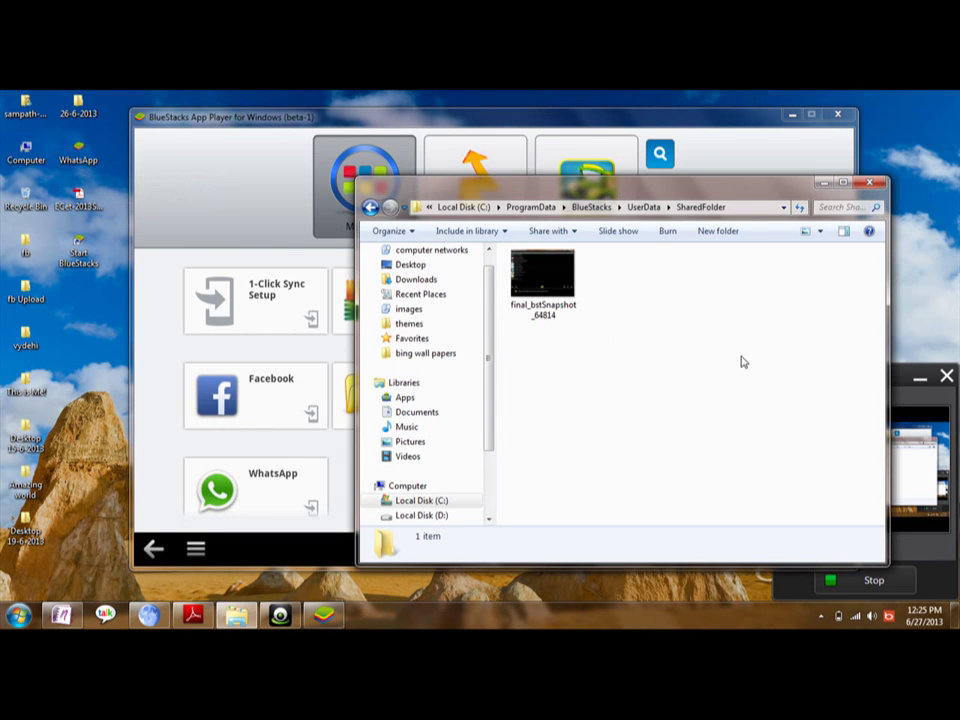
key(ctrl+v)
click(823, 186)
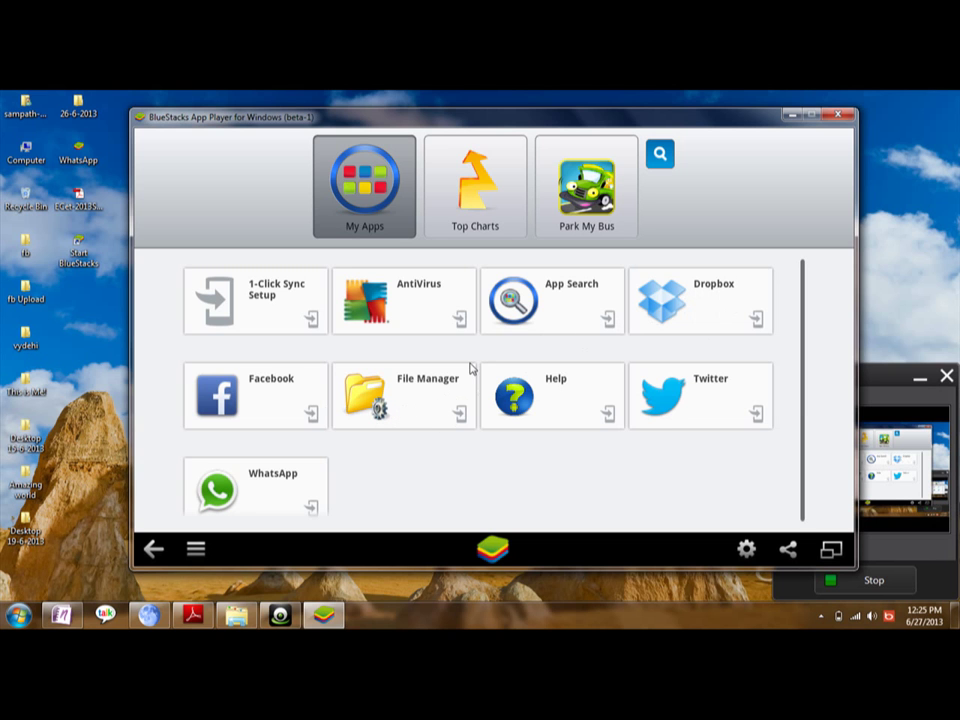
Step: Browse File Manager to /mnt/sdcard/bstfolder/BstSharedFolder, showing WhatsApp.apk and the snapshot JPG
click(395, 426)
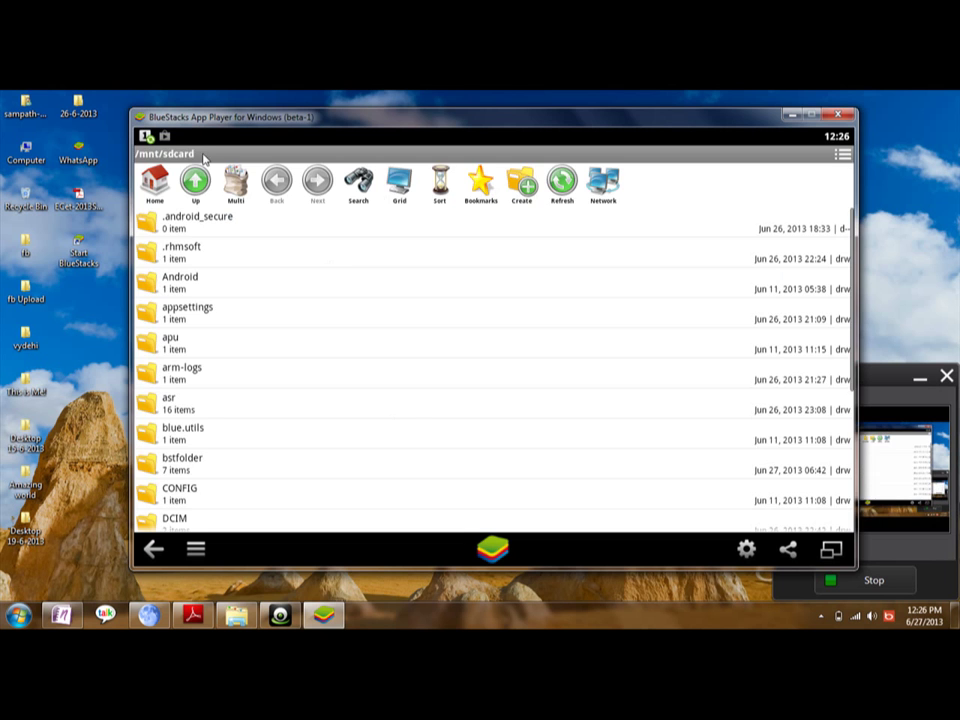
click(306, 438)
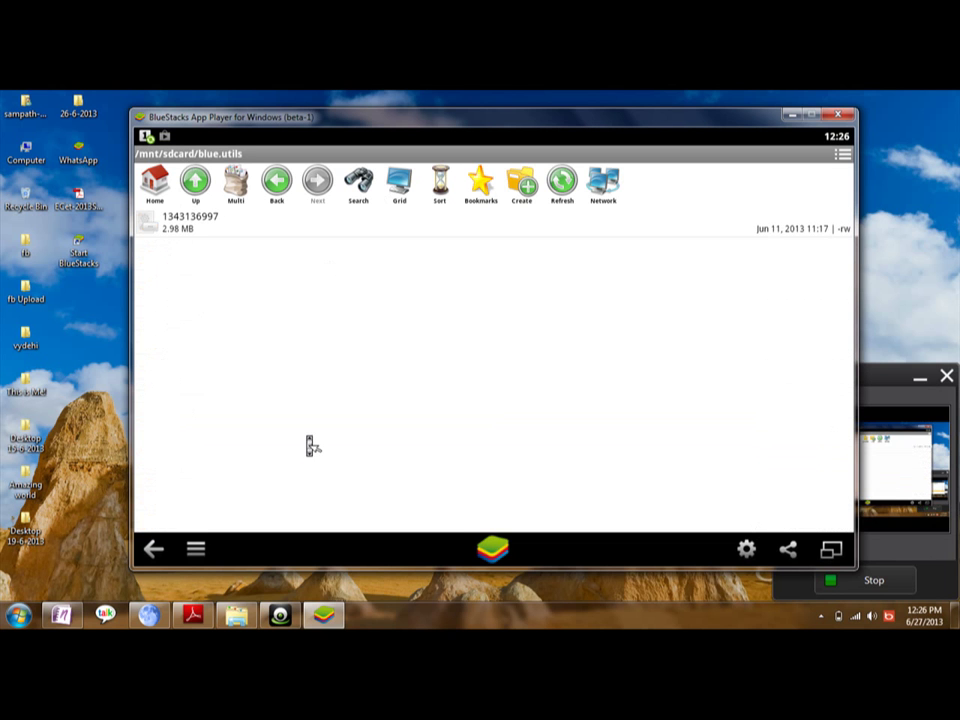
click(194, 195)
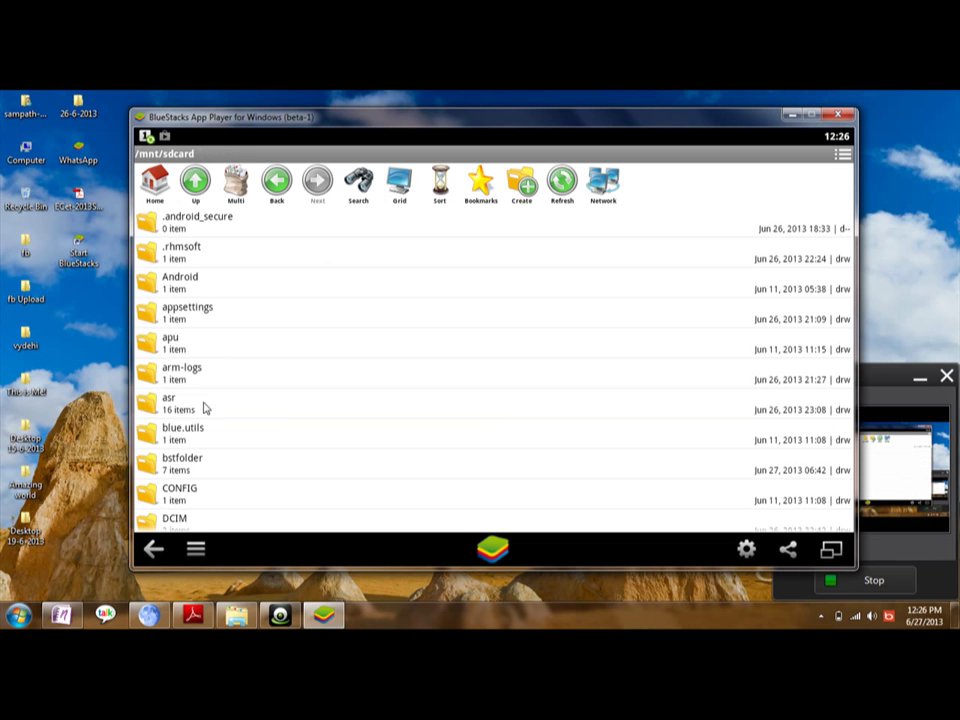
click(192, 460)
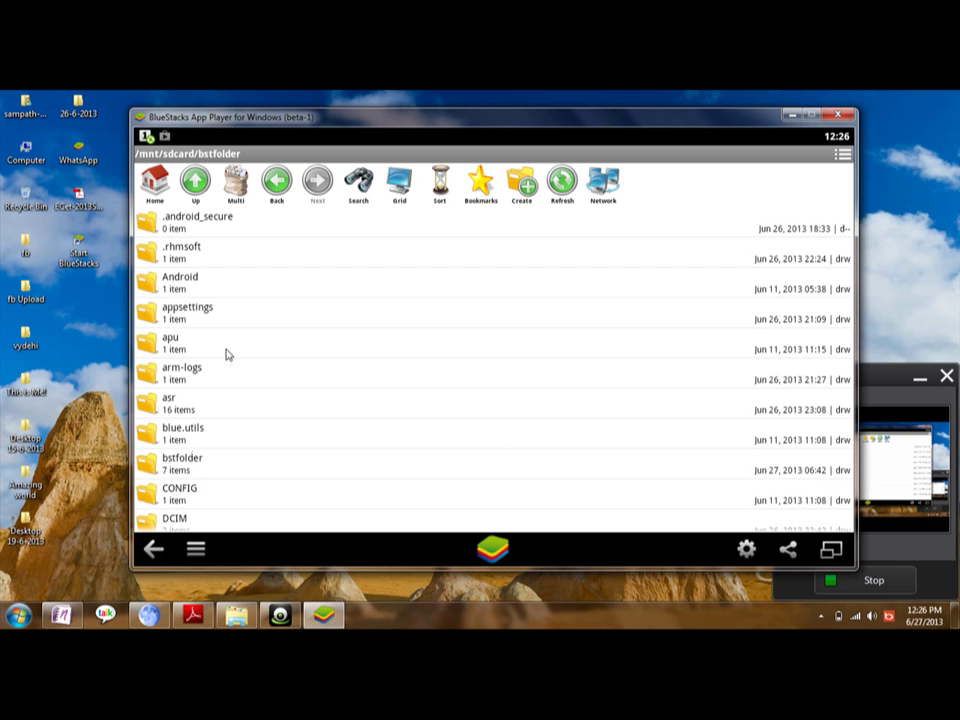
click(197, 465)
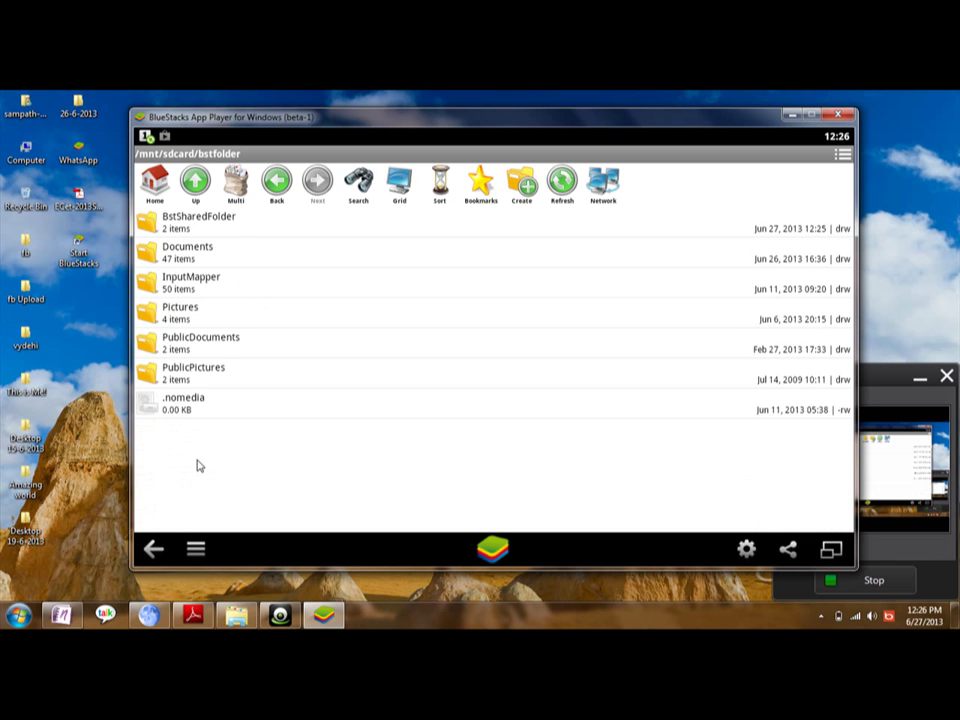
click(227, 229)
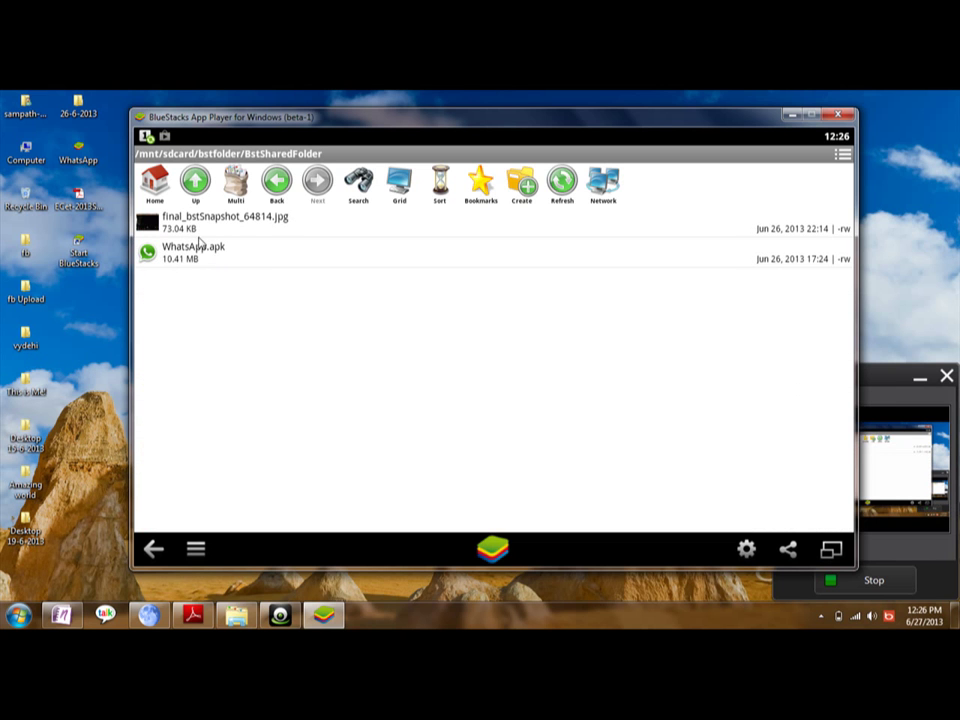
click(240, 224)
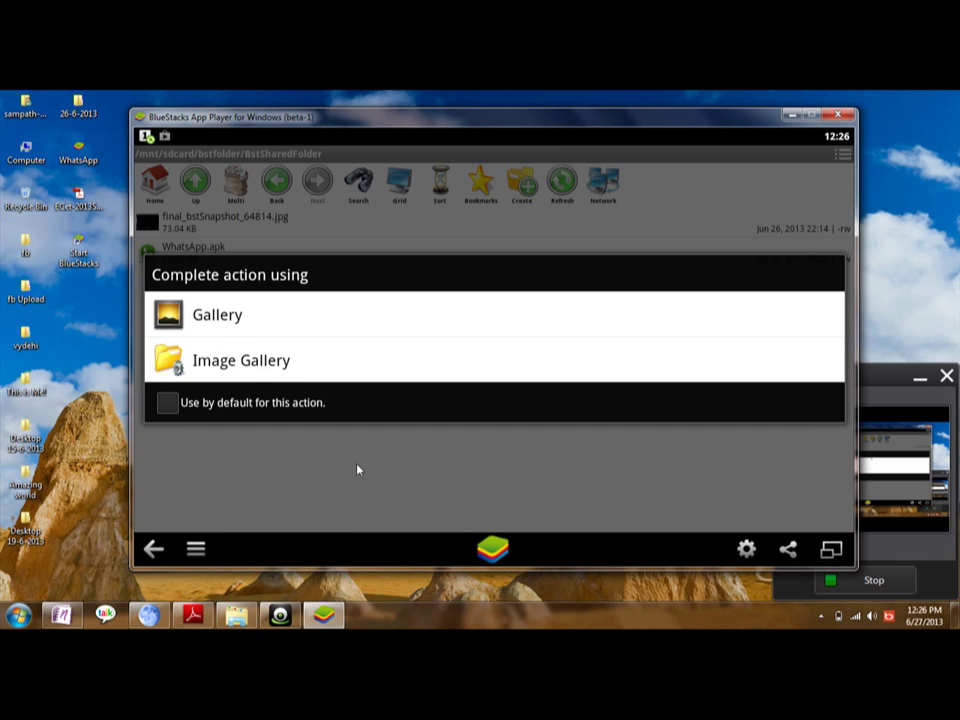
click(153, 548)
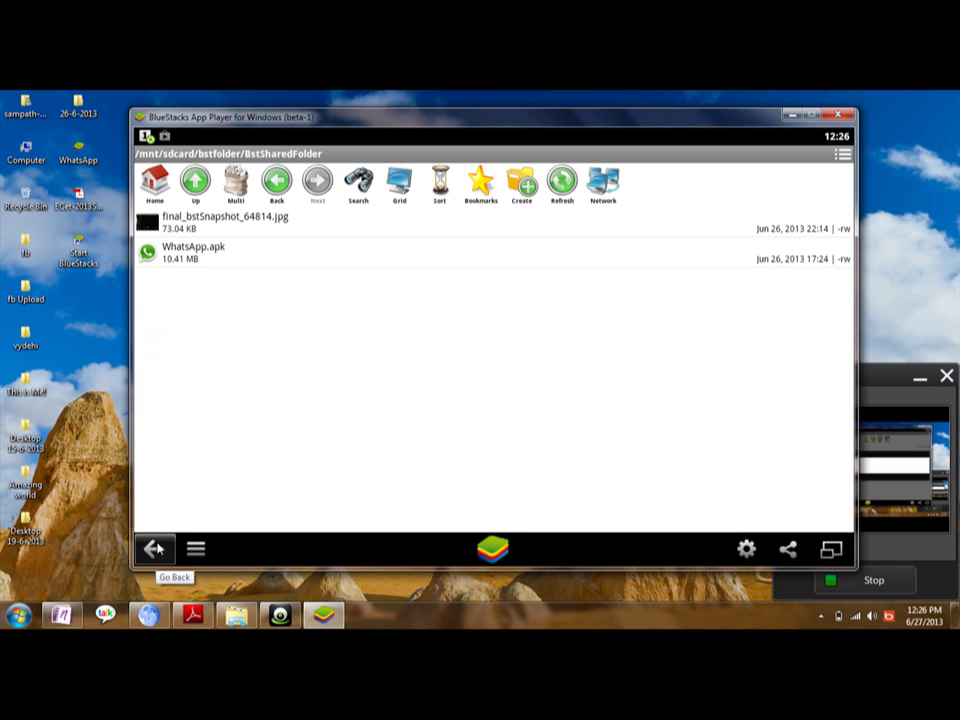
click(217, 251)
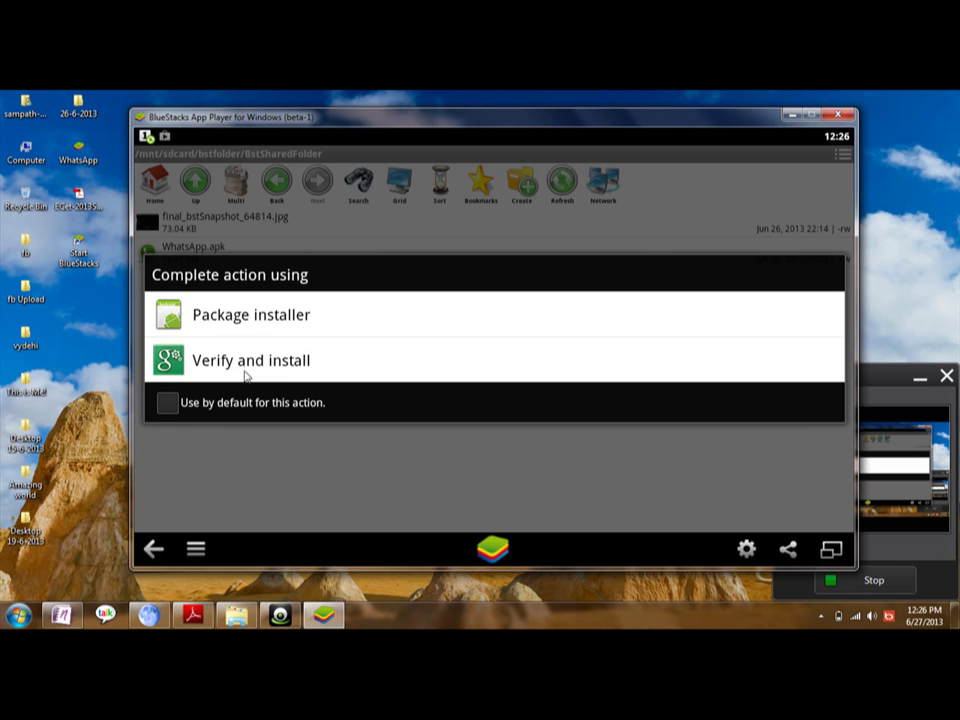
click(299, 515)
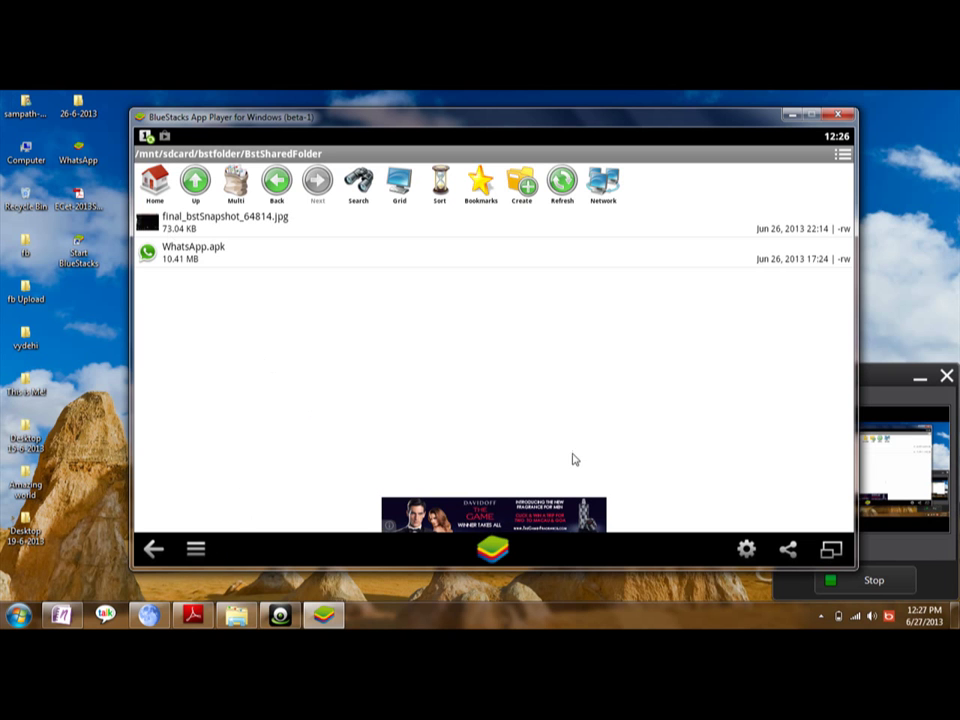
Step: Step back four times through the File Manager folders to the My Apps grid
click(160, 551)
click(160, 551)
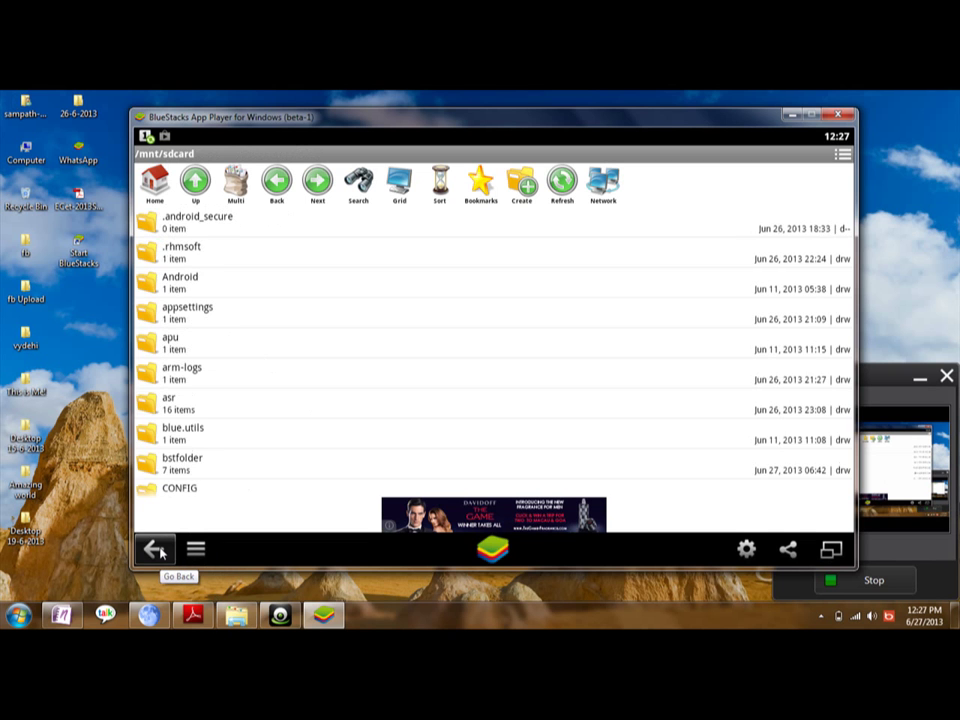
click(160, 551)
click(160, 551)
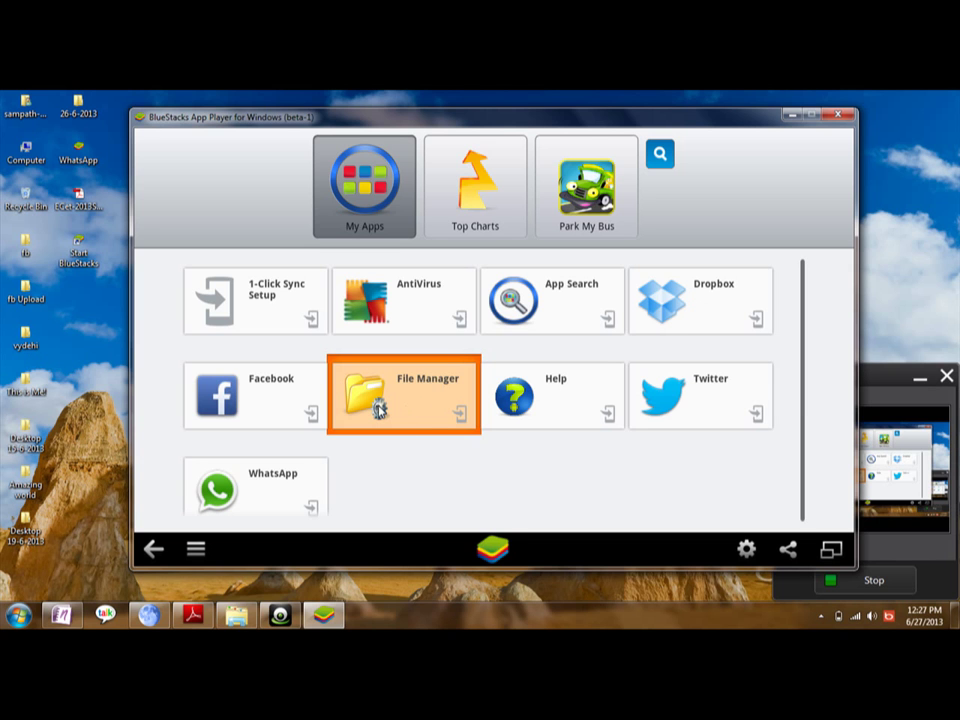
Step: Launch WhatsApp and open Contacts from its menu, which shows no contacts to display
click(284, 497)
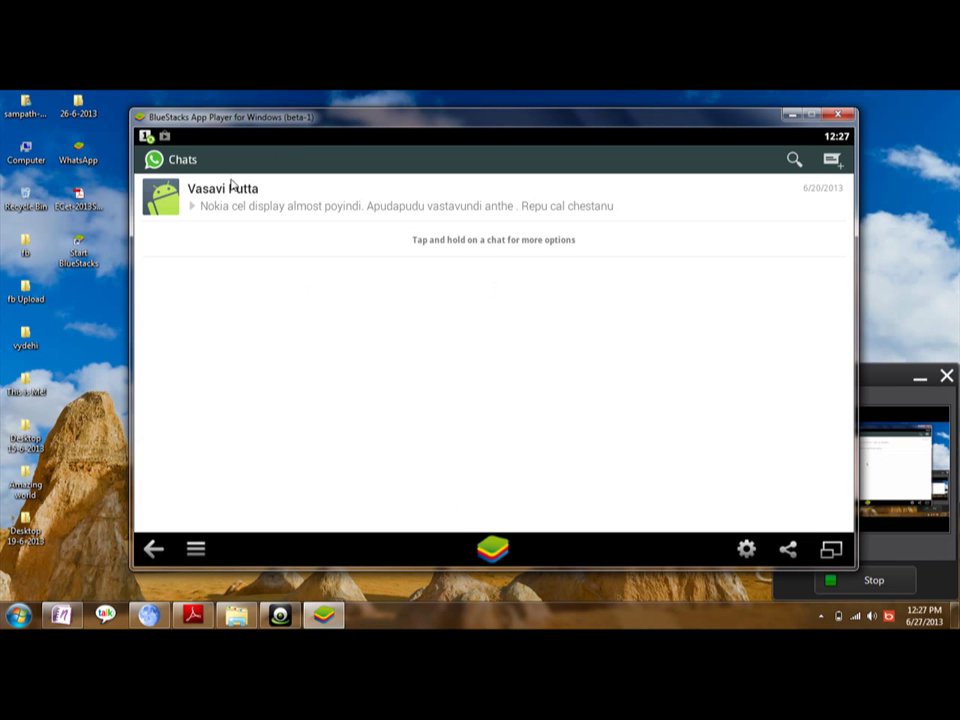
click(204, 556)
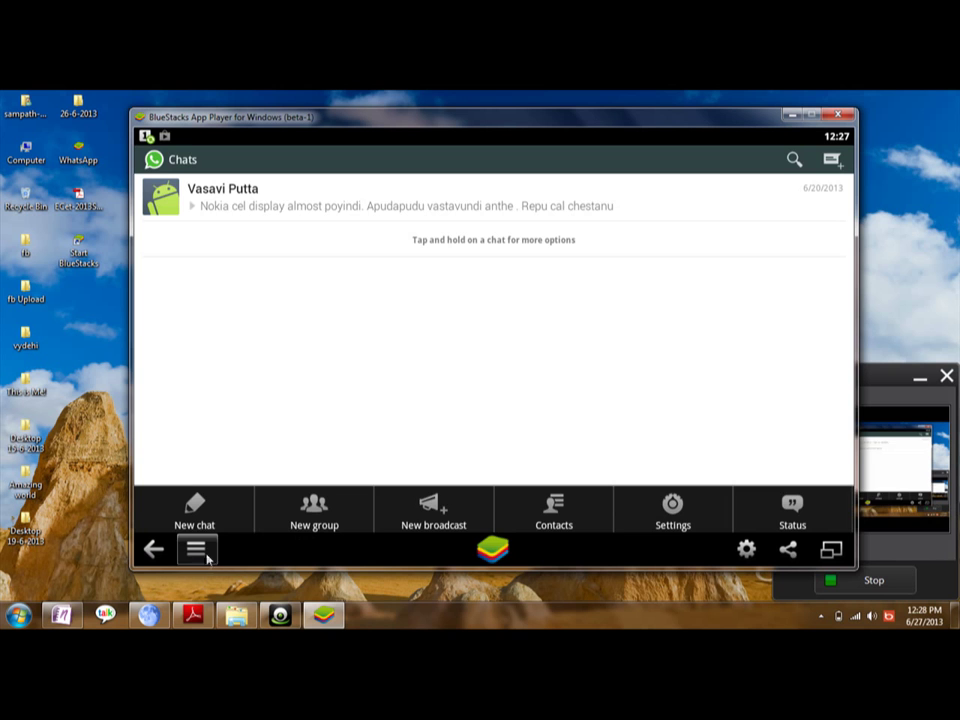
click(574, 521)
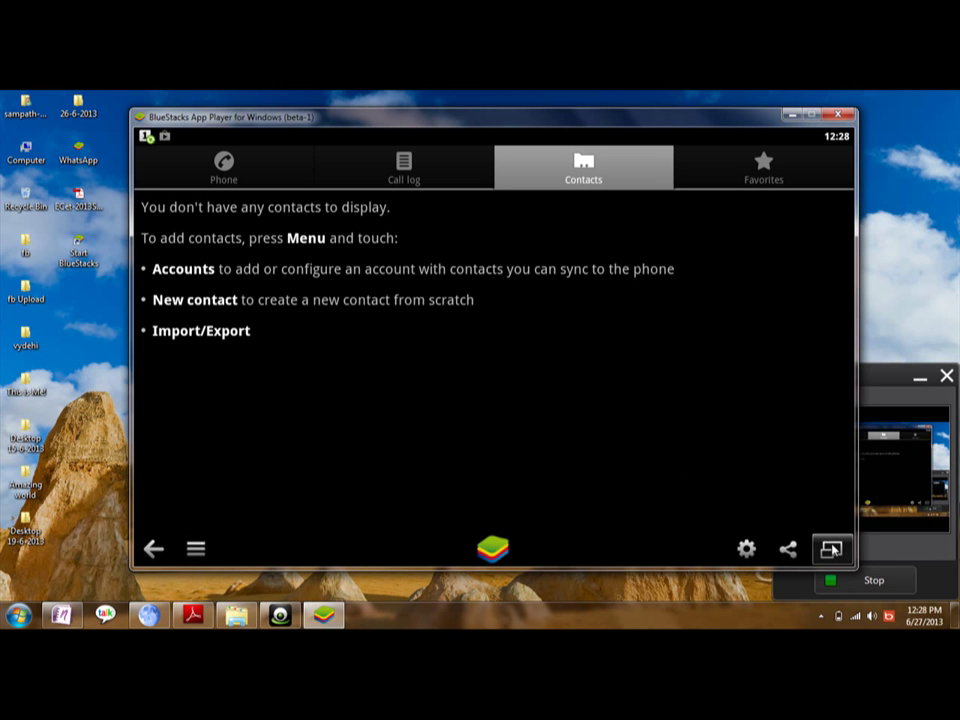
click(198, 550)
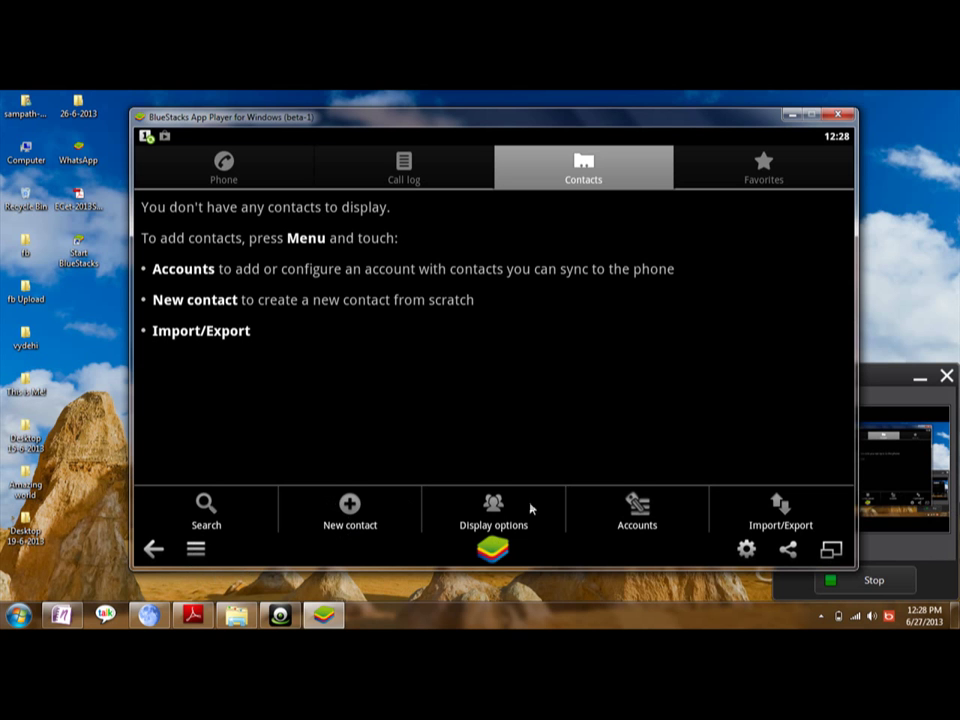
click(619, 338)
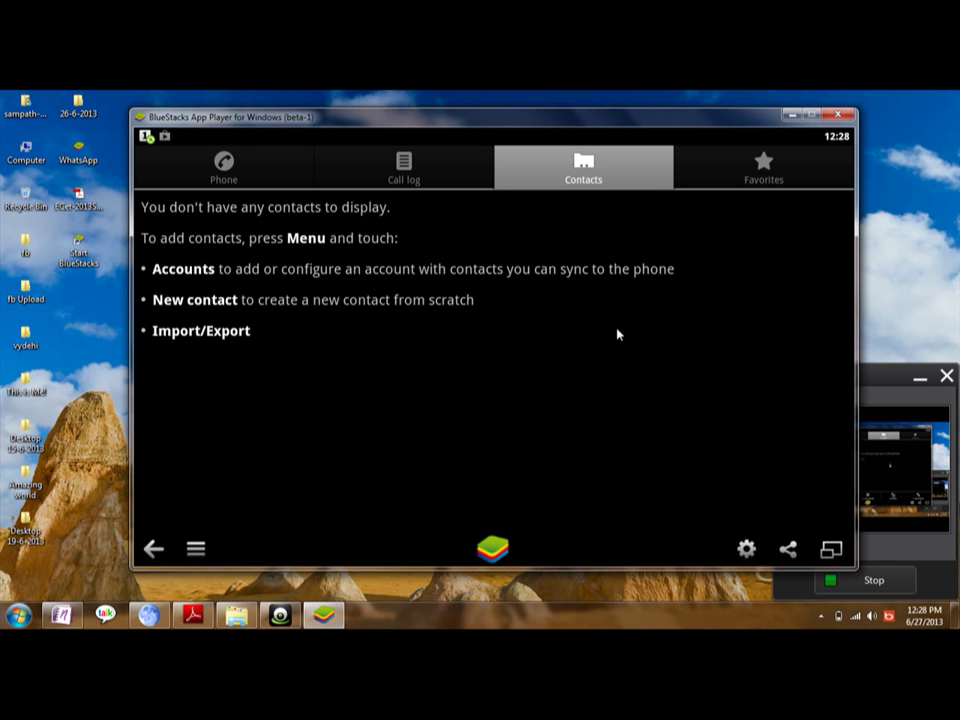